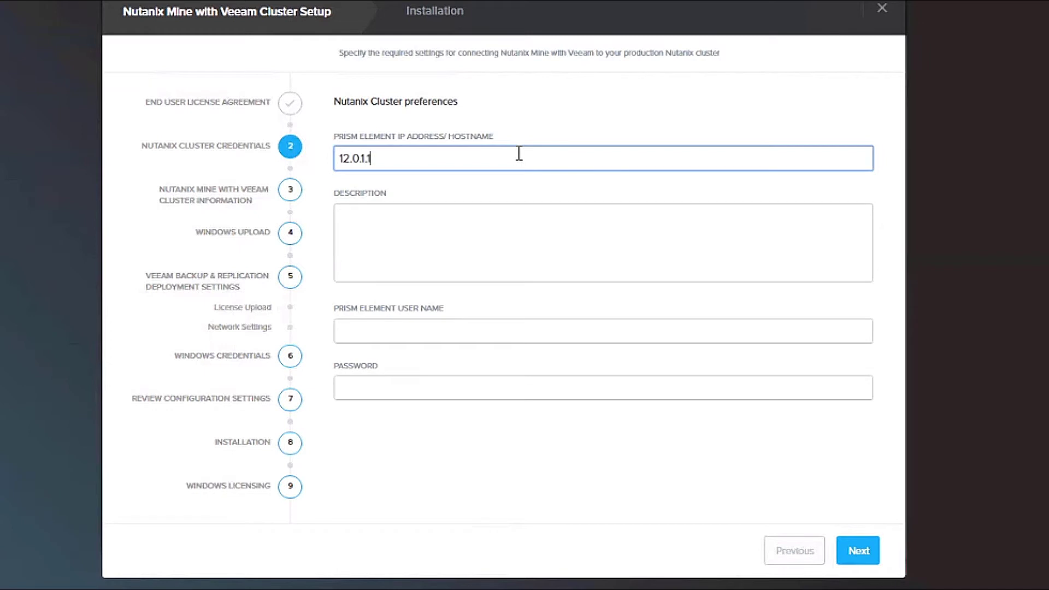
Step: Enter description Mine, user admin and the password for cluster 12.0.1.161, then submit
key(Tab)
text(Mine)
key(Tab)
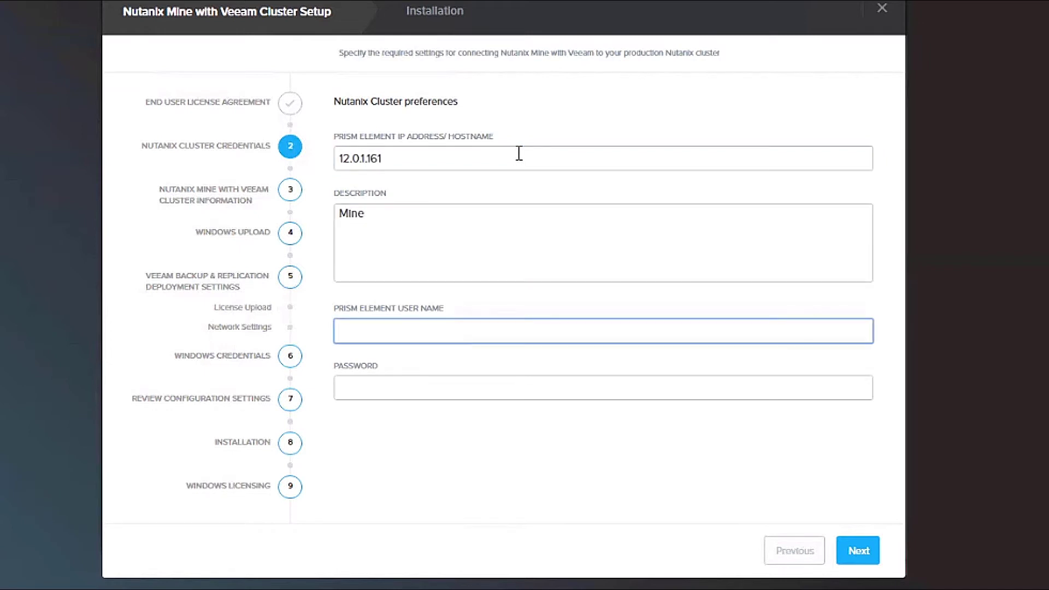
text(admin)
key(Tab)
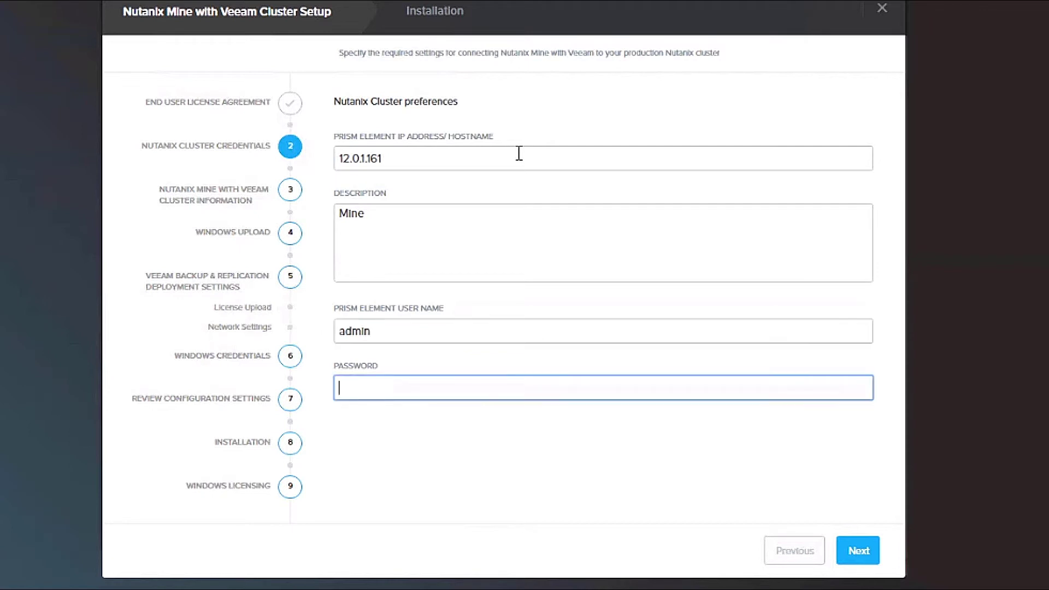
text(*********)
click(860, 548)
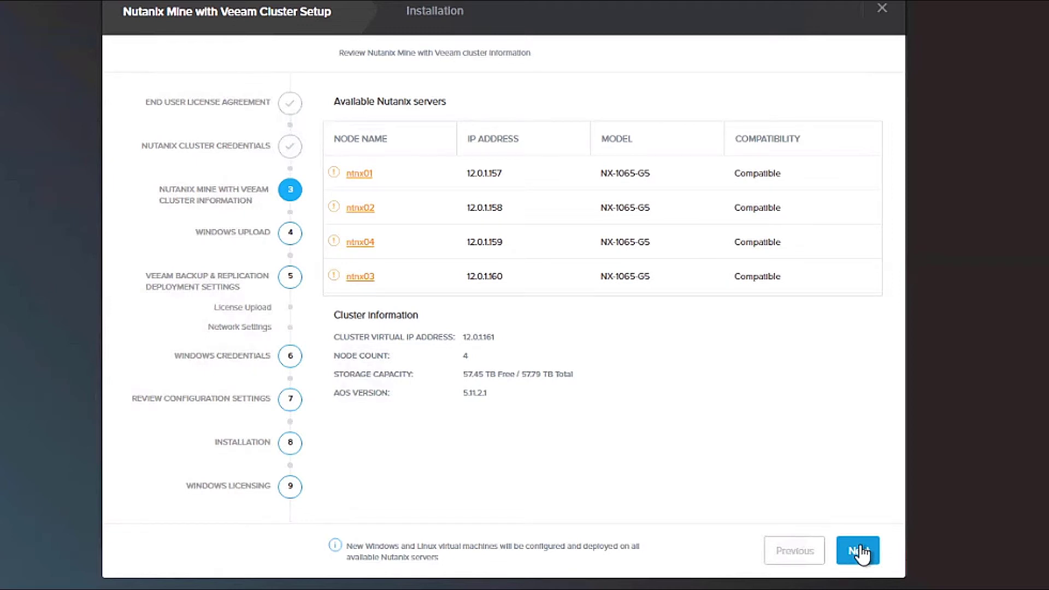
Step: Pass the cluster review and use the internal Server2019Volume ISO for the Windows upload
click(861, 551)
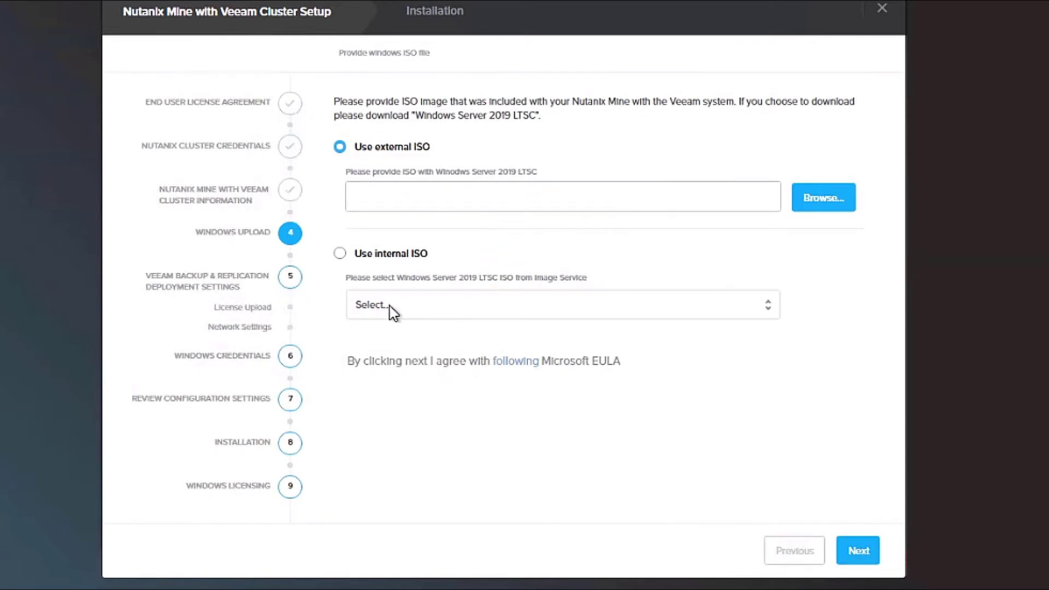
click(341, 253)
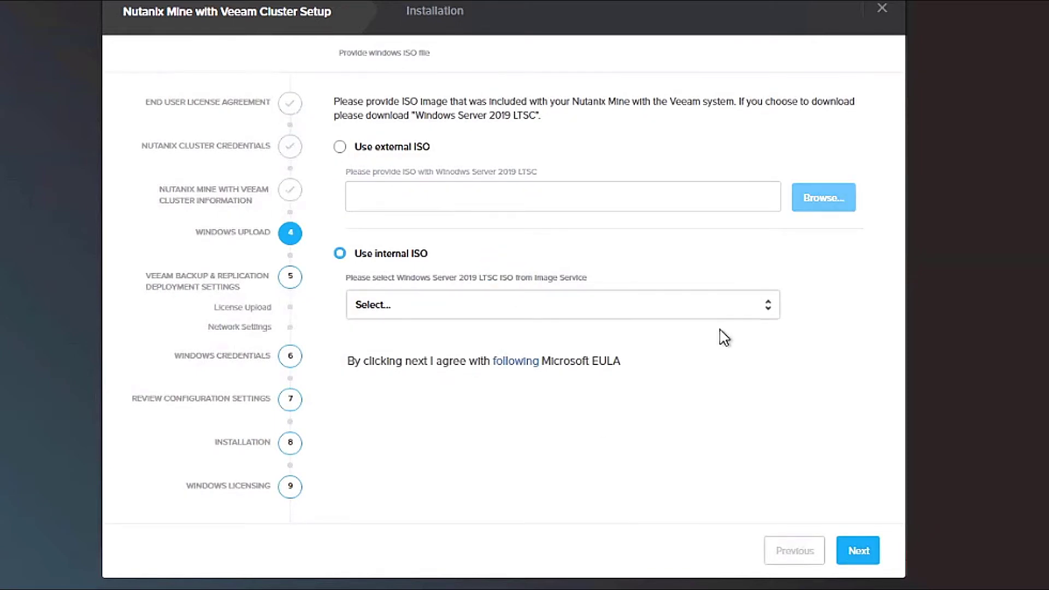
click(770, 311)
click(413, 360)
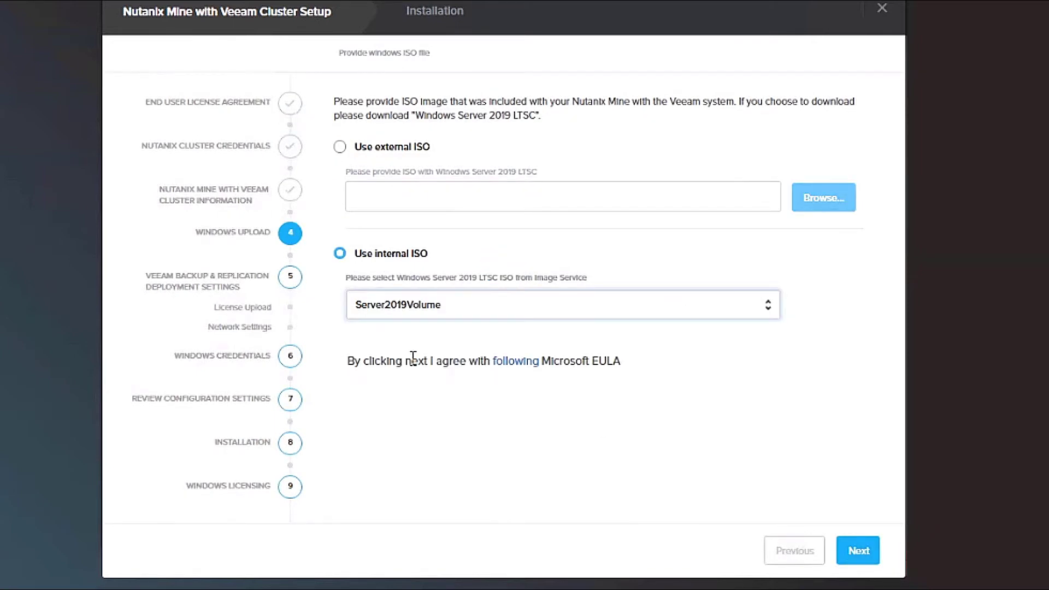
click(856, 563)
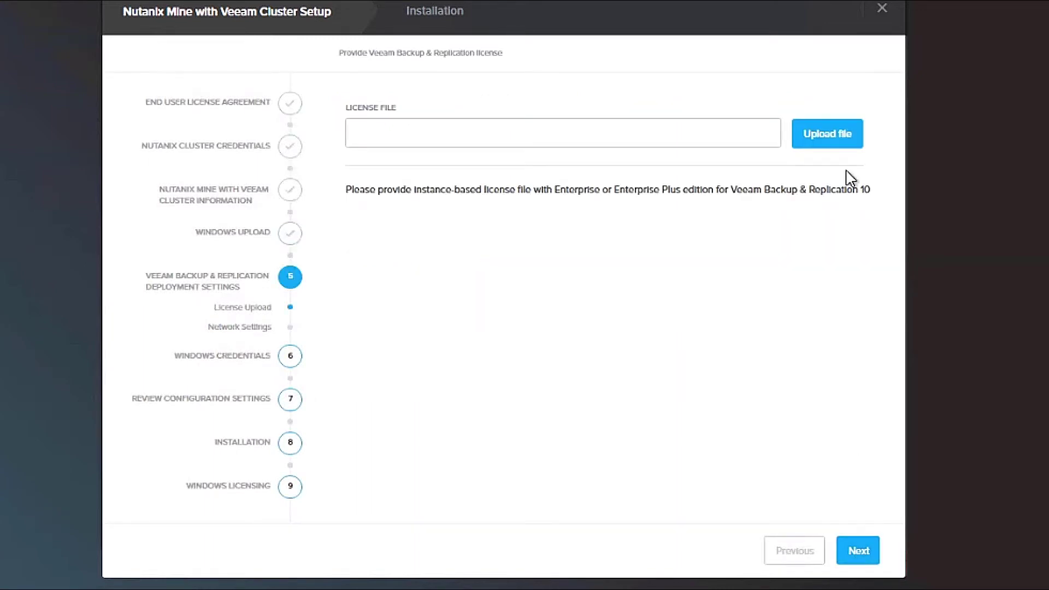
Step: Upload the Veeam v10 licence file
click(836, 140)
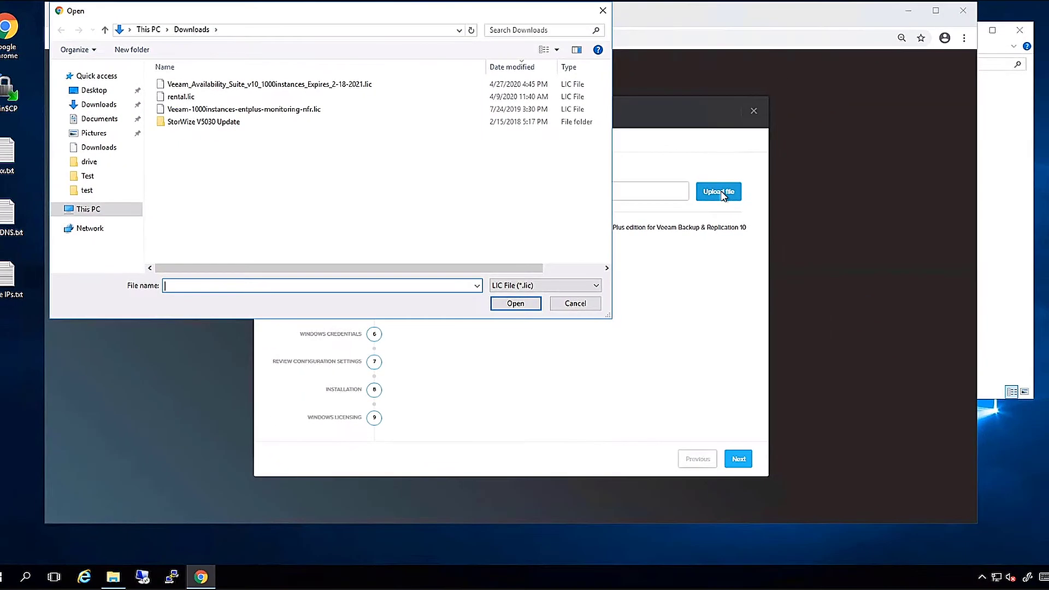
double_click(332, 84)
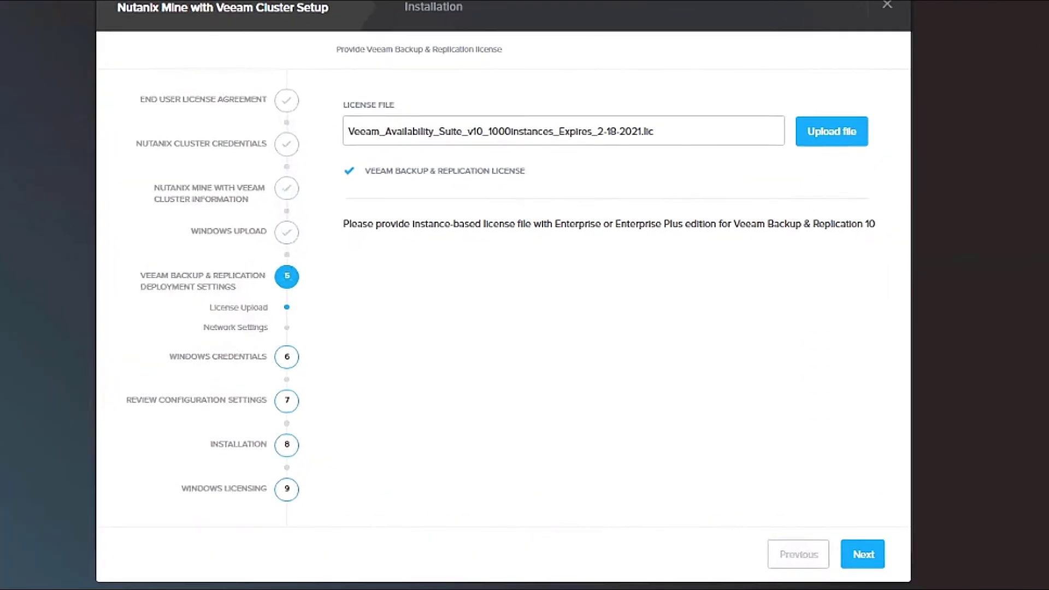
click(865, 555)
Step: Set backup network start IP 12.0.1.164, mask 255.255.0.0, gateway and DNS 12.0.1.1
click(428, 196)
text(12.01)
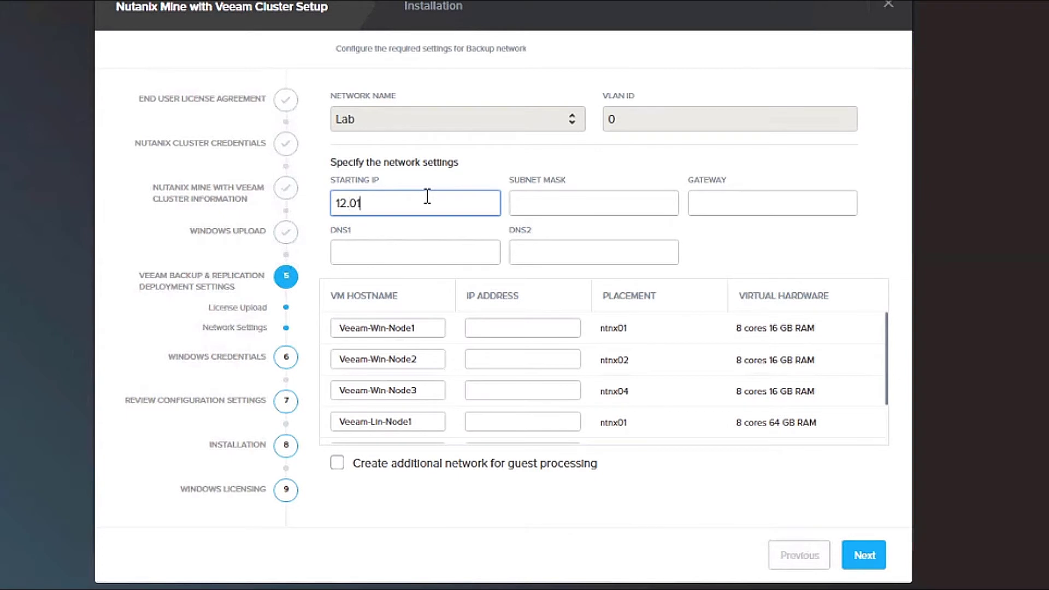
key(BackSpace)
text(.1.164)
key(Tab)
text(255)
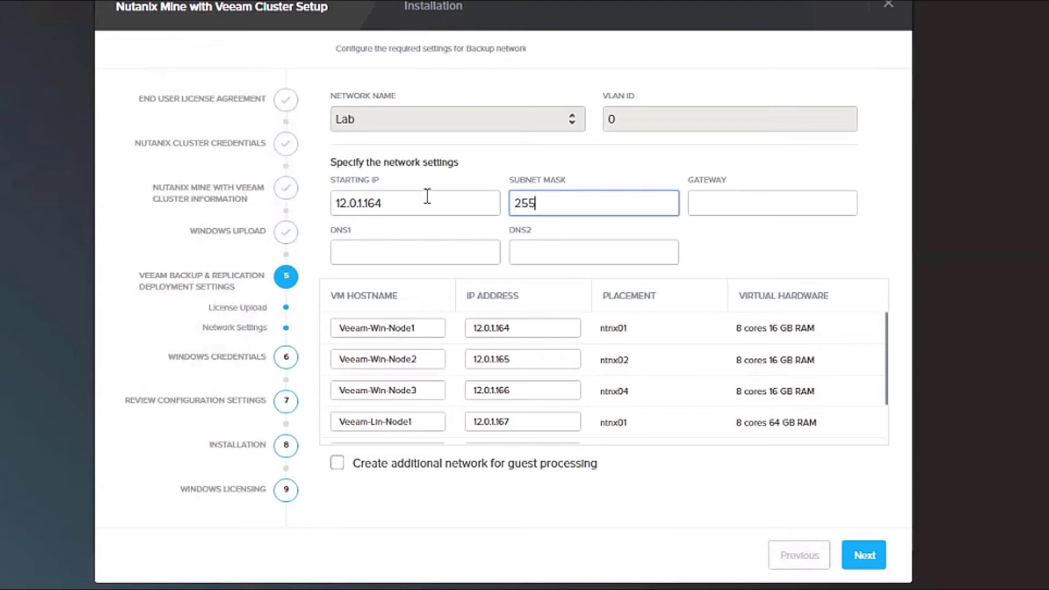
text(.255.0.0)
key(Tab)
text(12.0.1.1)
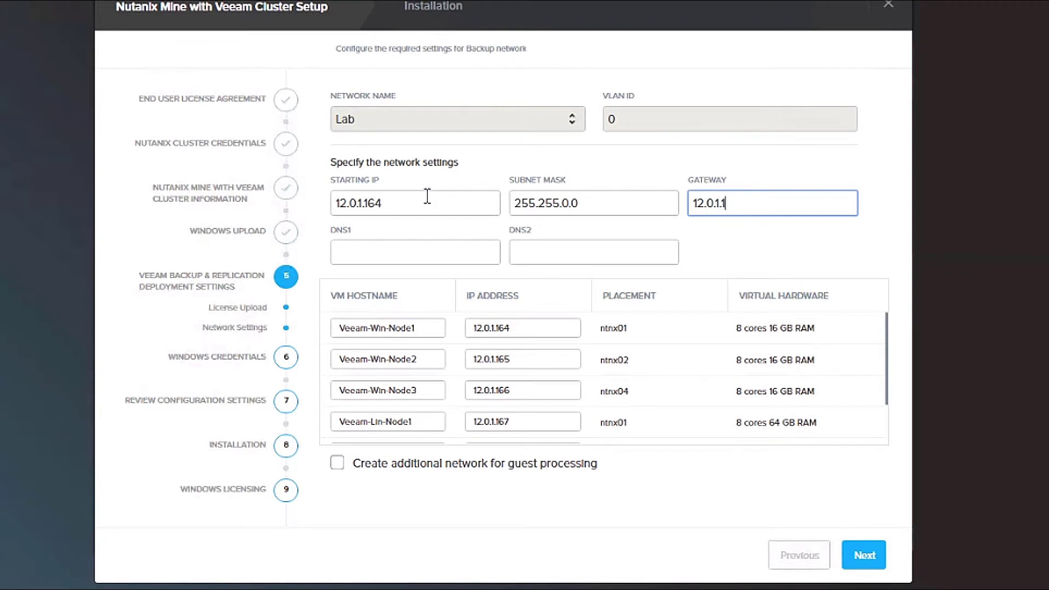
key(Tab)
text(12.0.1.1)
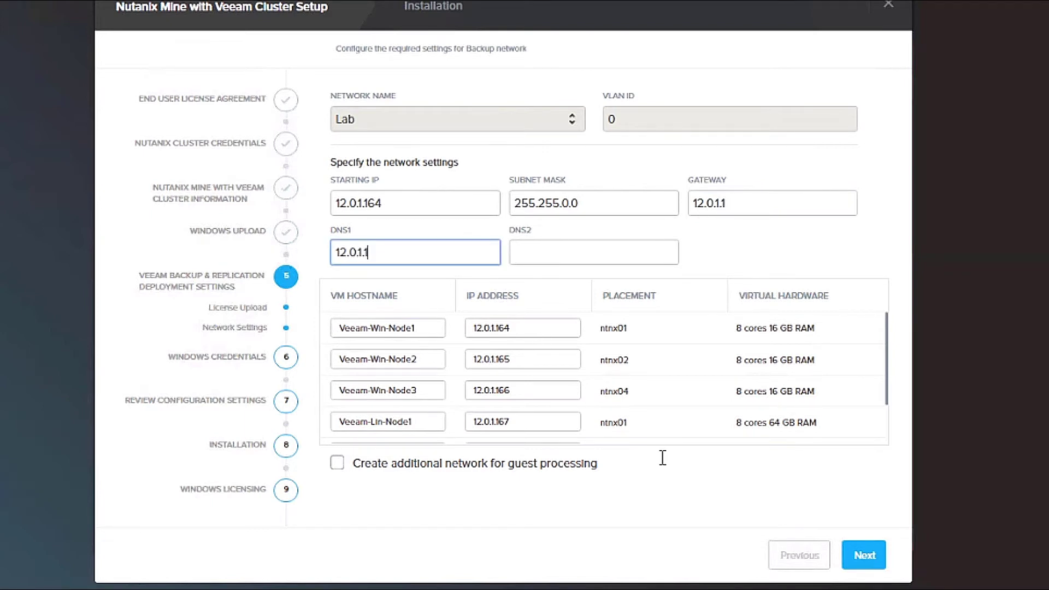
click(860, 557)
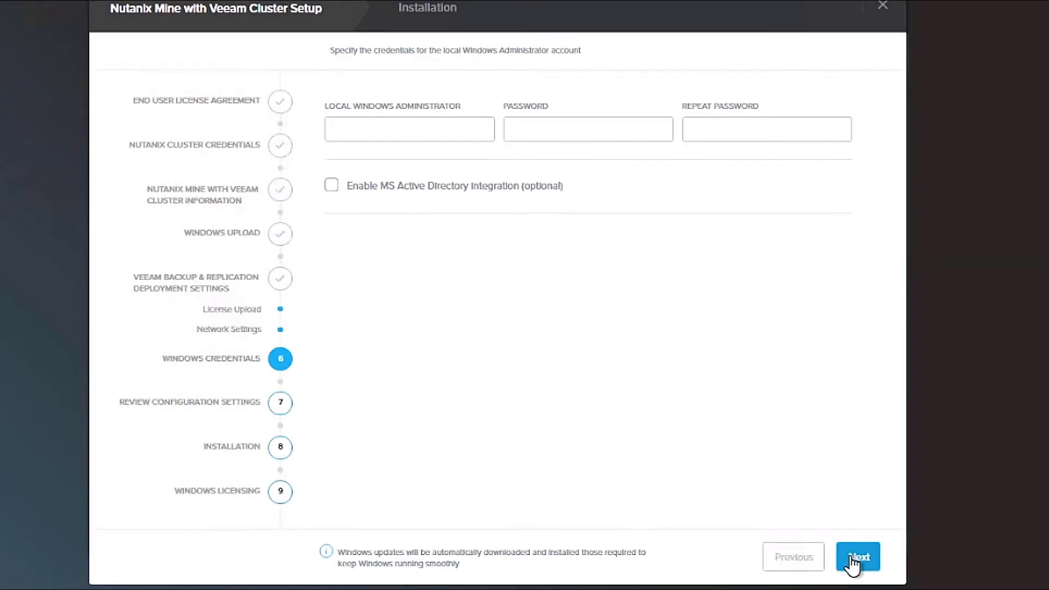
Step: Make admin the local Windows administrator, enter the password twice, and continue
click(412, 128)
text(admin)
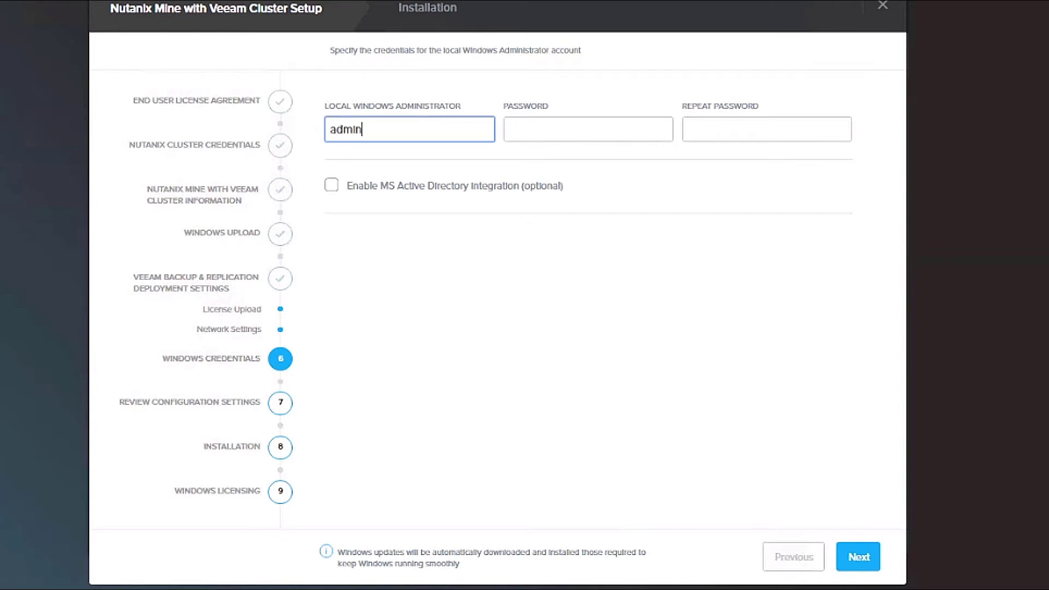
key(Tab)
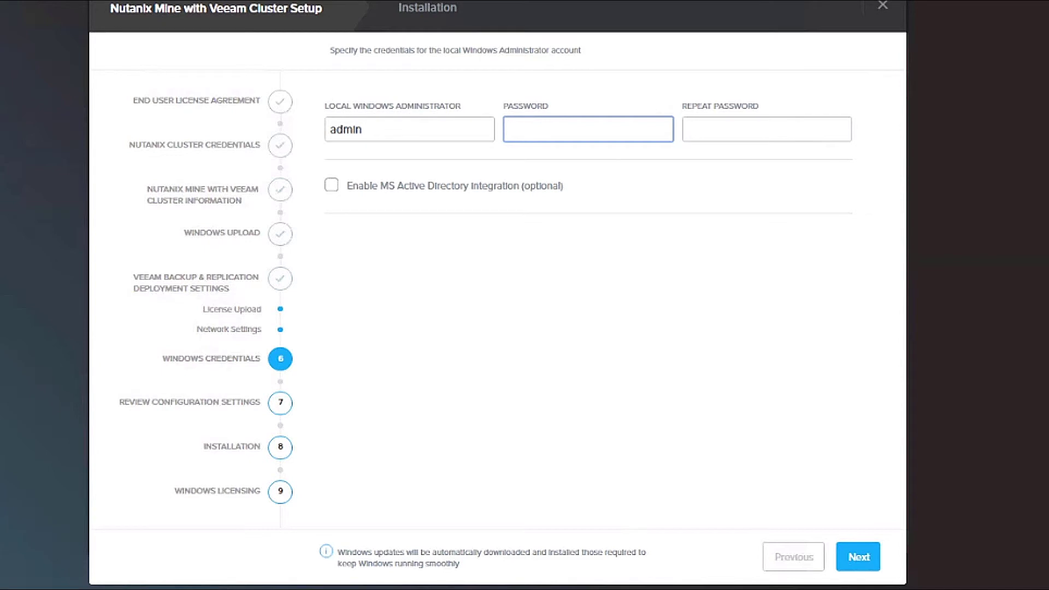
text(*********)
key(Tab)
text(*********)
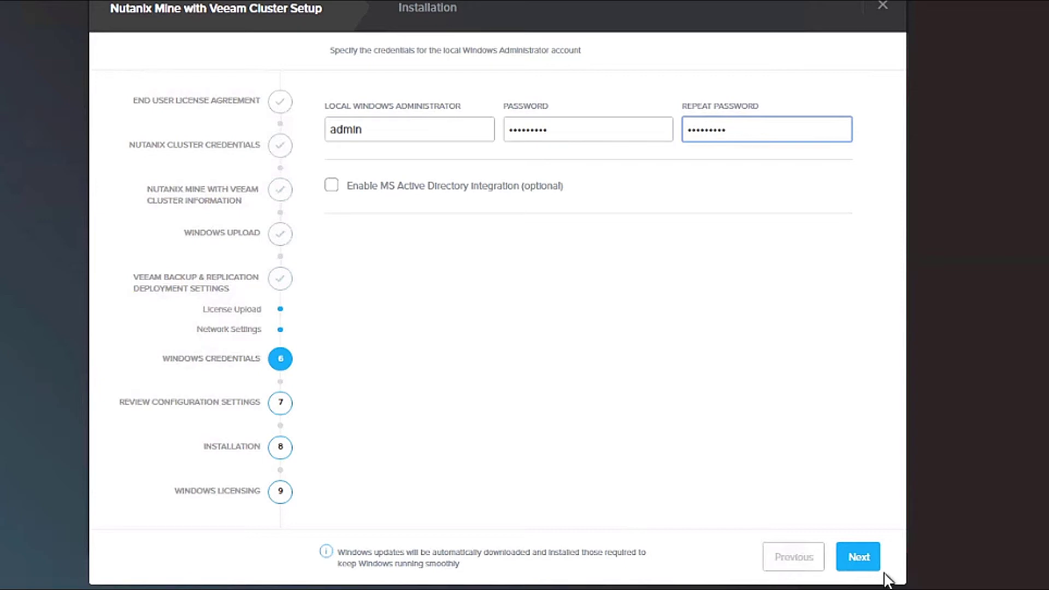
click(859, 557)
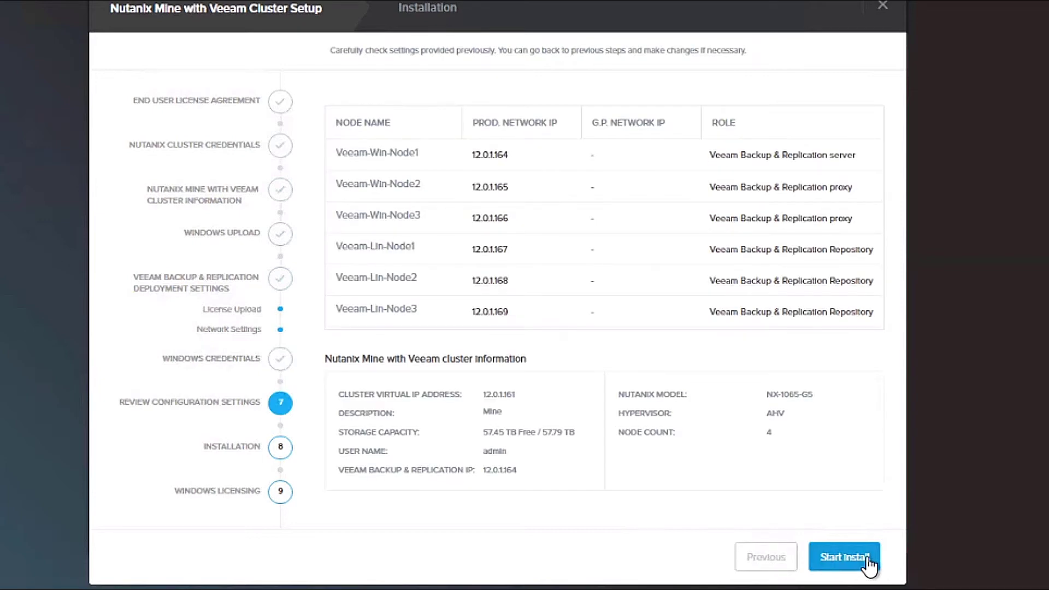
Step: Start the Mine with Veeam installation and let the deployment complete
click(845, 557)
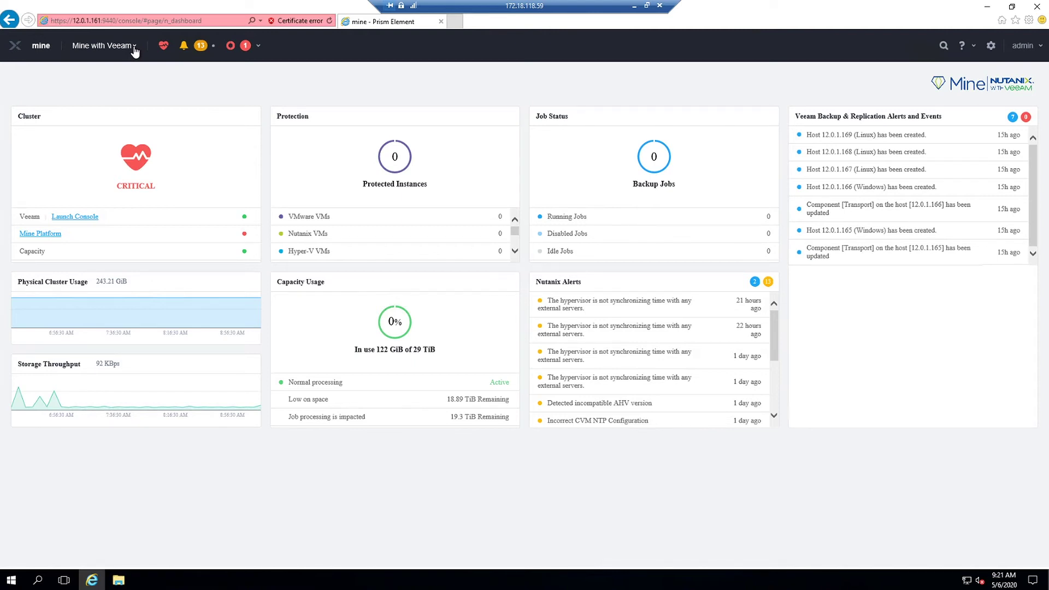
Step: Check the Veeam node VMs in the VM list, then launch Veeam-Win-Node1's console
click(134, 49)
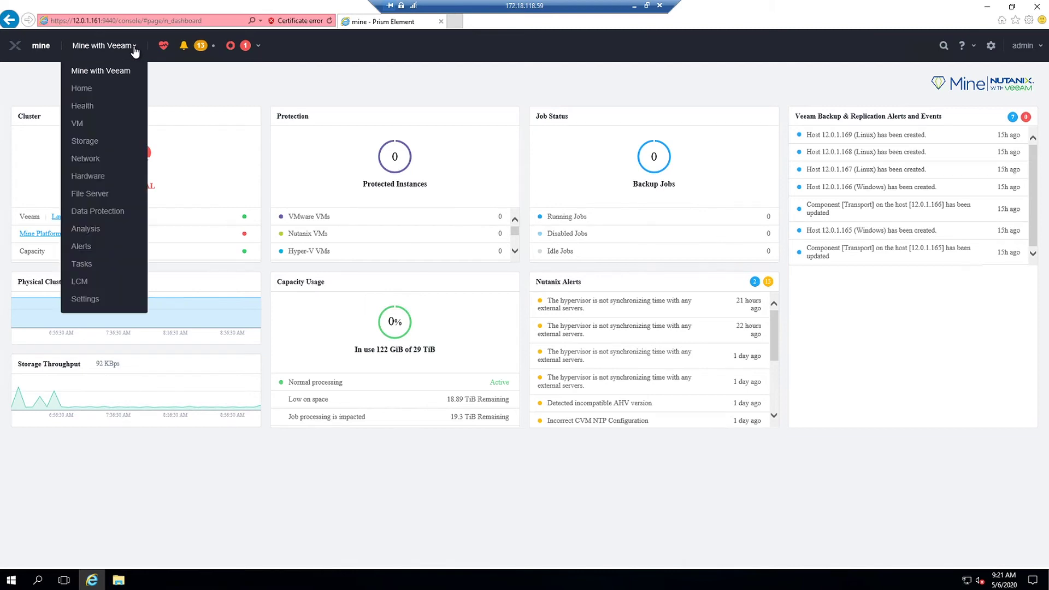
click(80, 125)
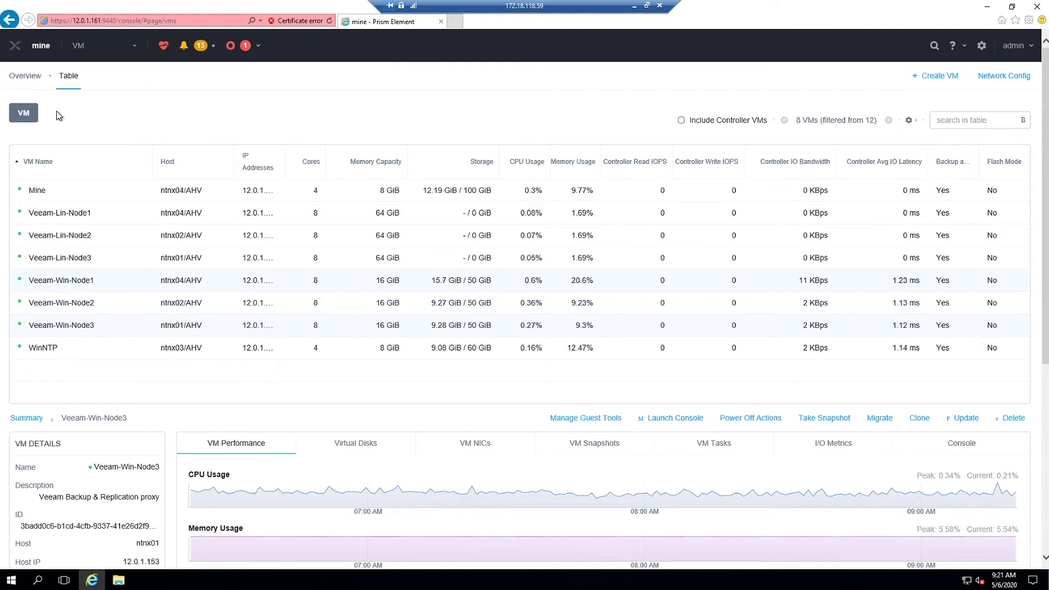
click(81, 49)
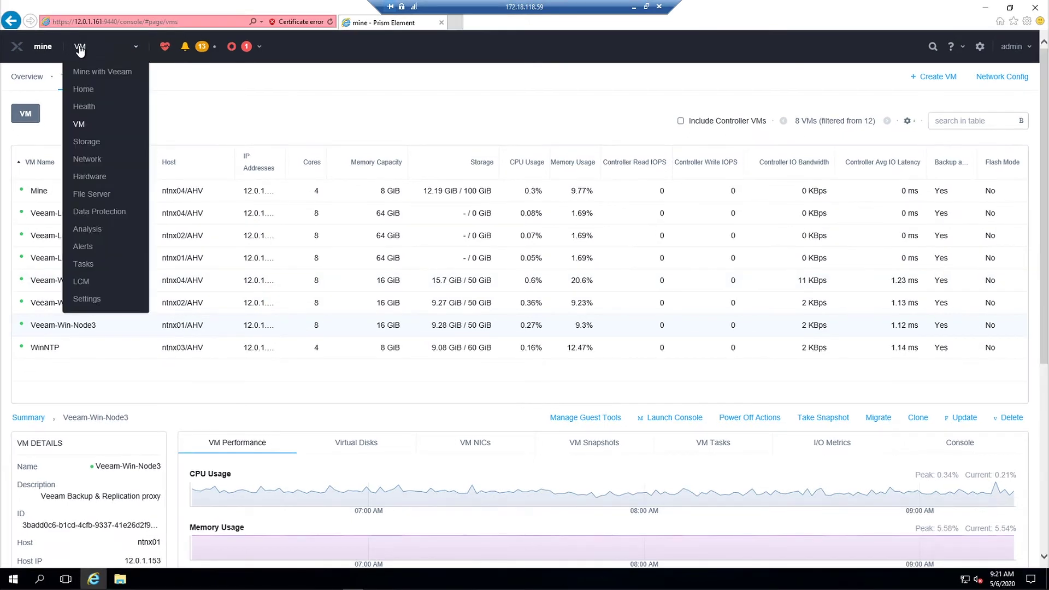
click(84, 73)
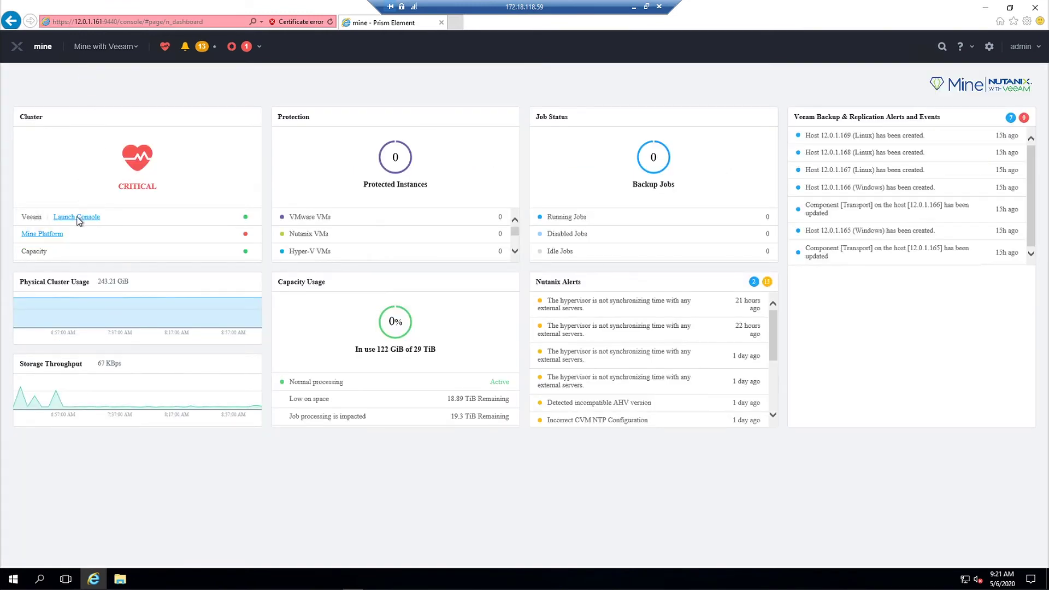
click(76, 217)
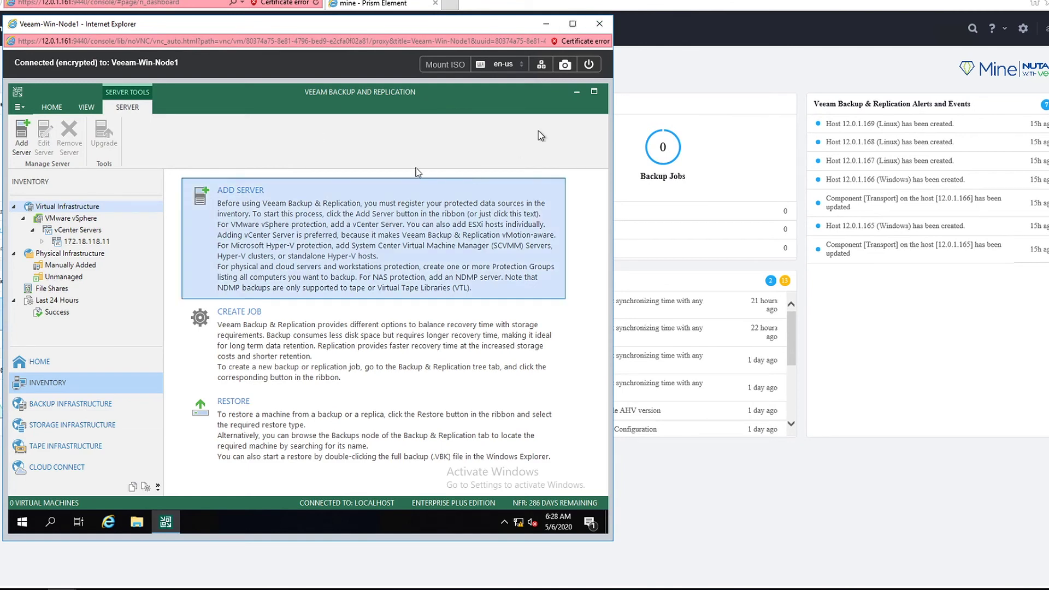
Step: Maximize the console, review Backup Proxies, Backup Repositories and the scale-out repository, then return Home
click(574, 24)
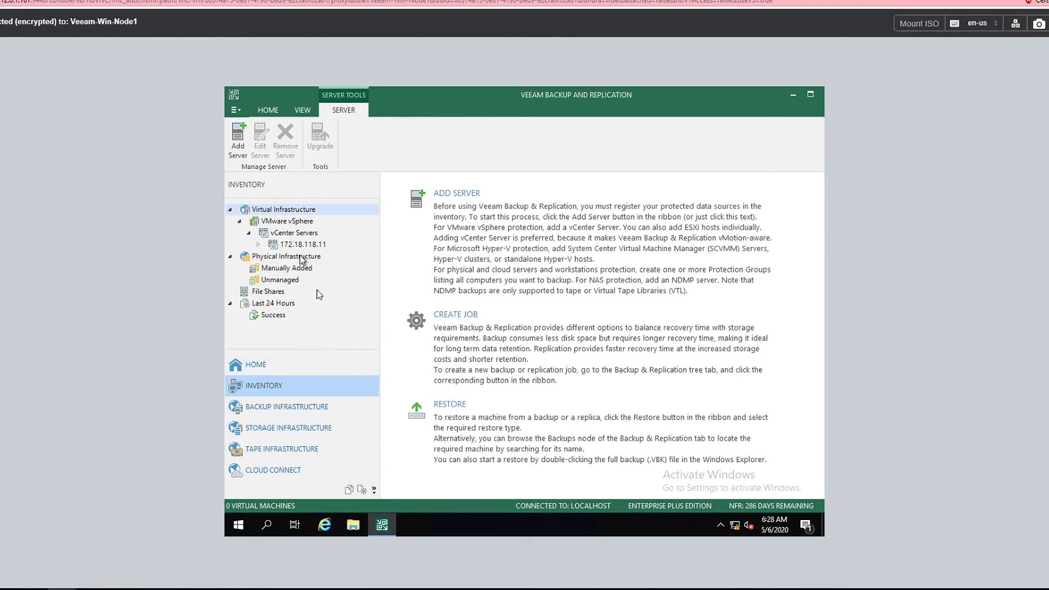
click(265, 406)
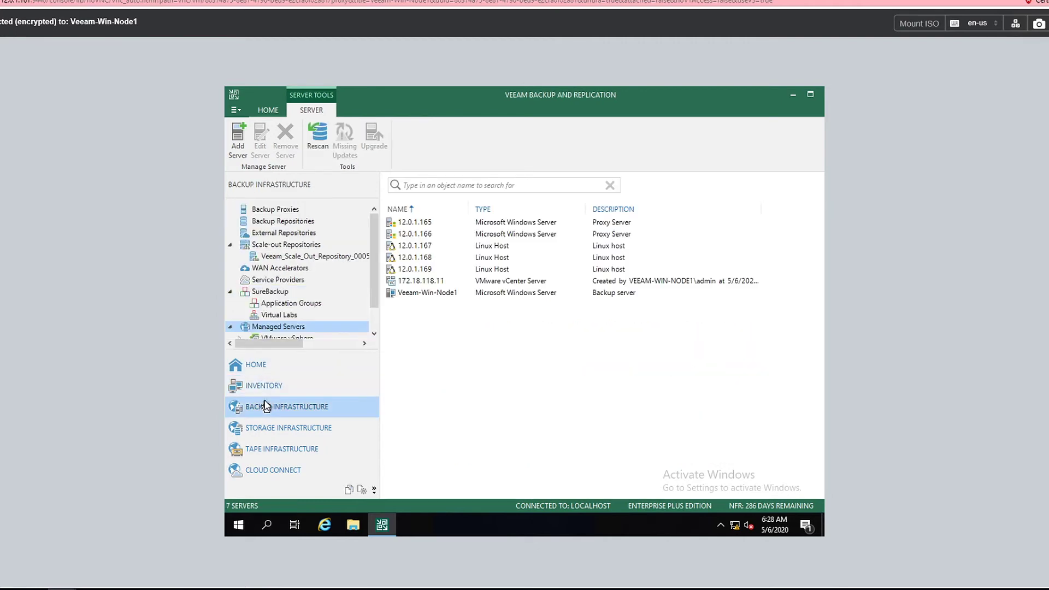
click(285, 211)
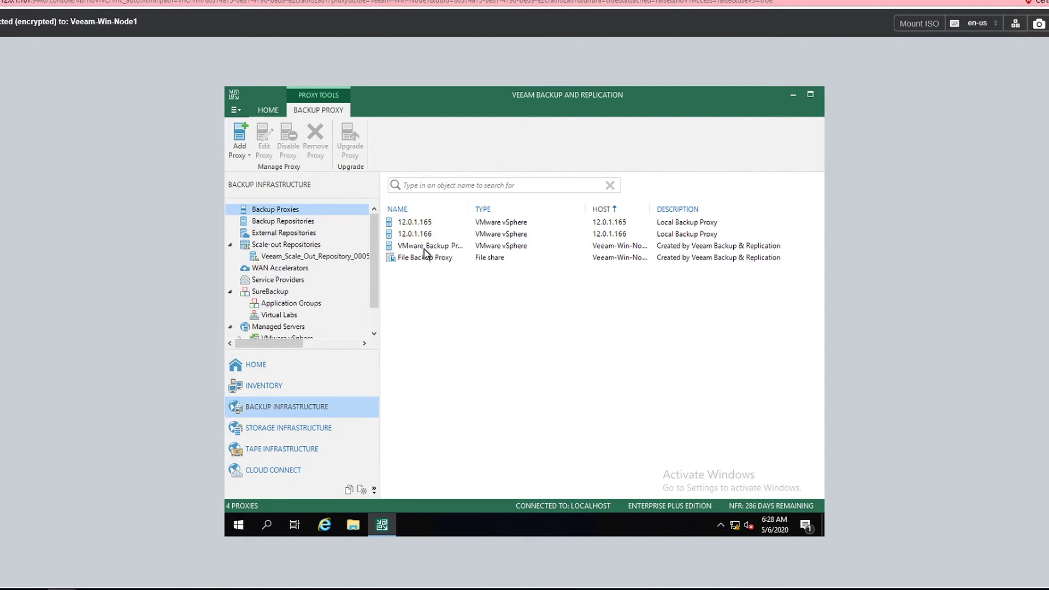
click(289, 222)
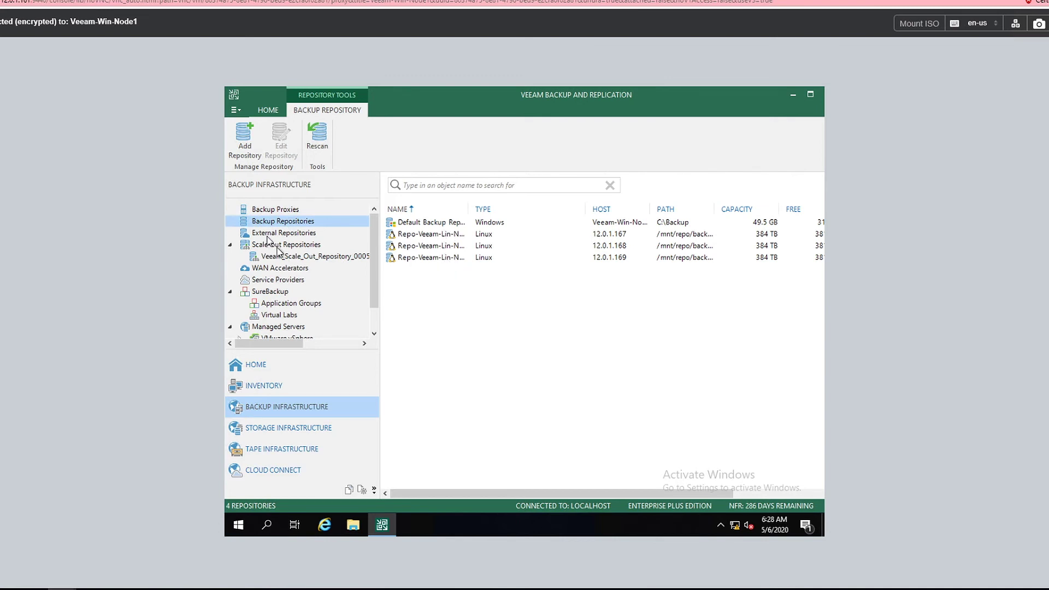
click(290, 257)
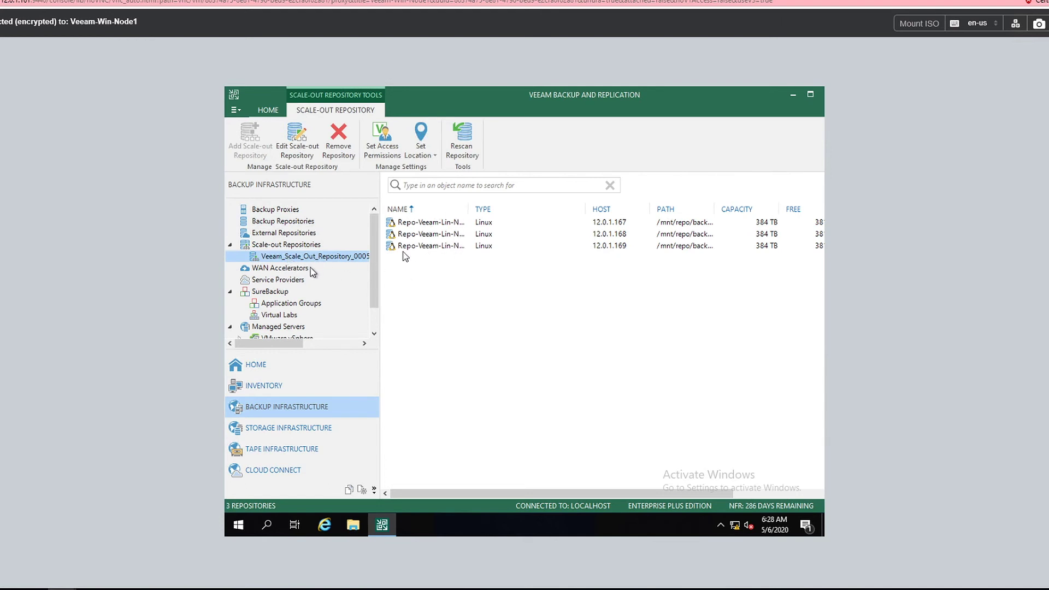
click(263, 371)
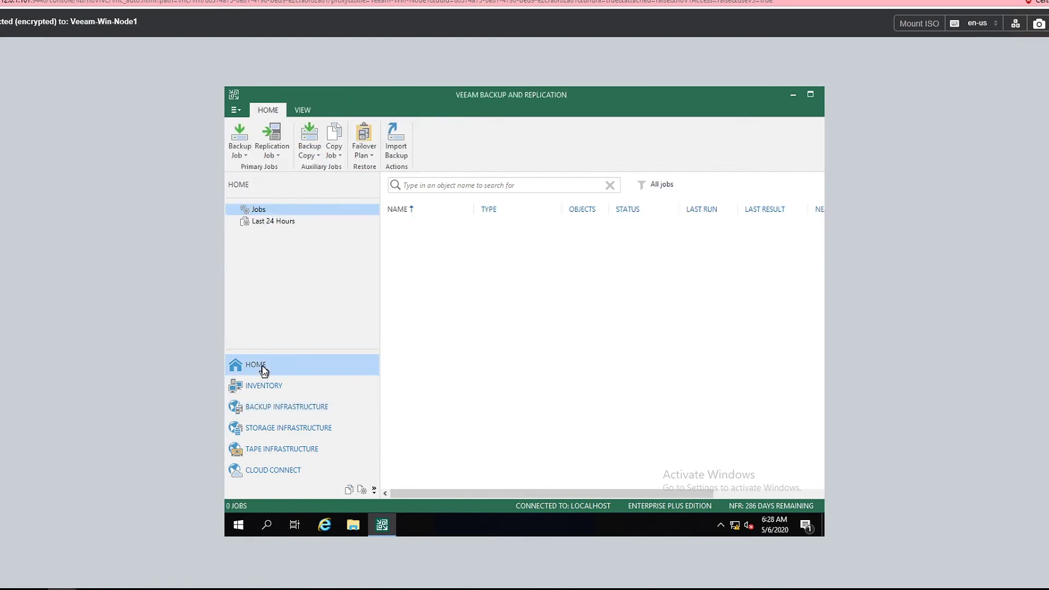